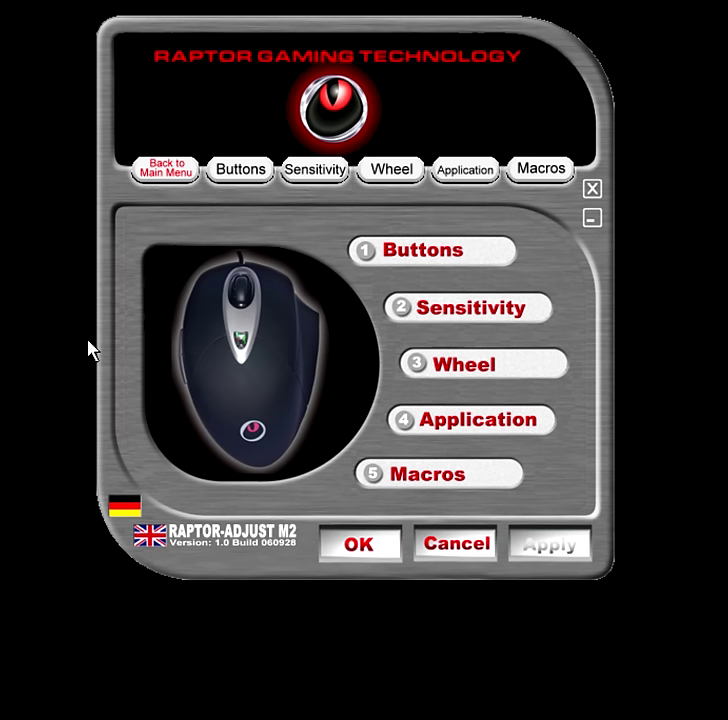
Browse the function lists for buttons 3, 4 and 5, leaving button 5 on Default Function.
click(460, 273)
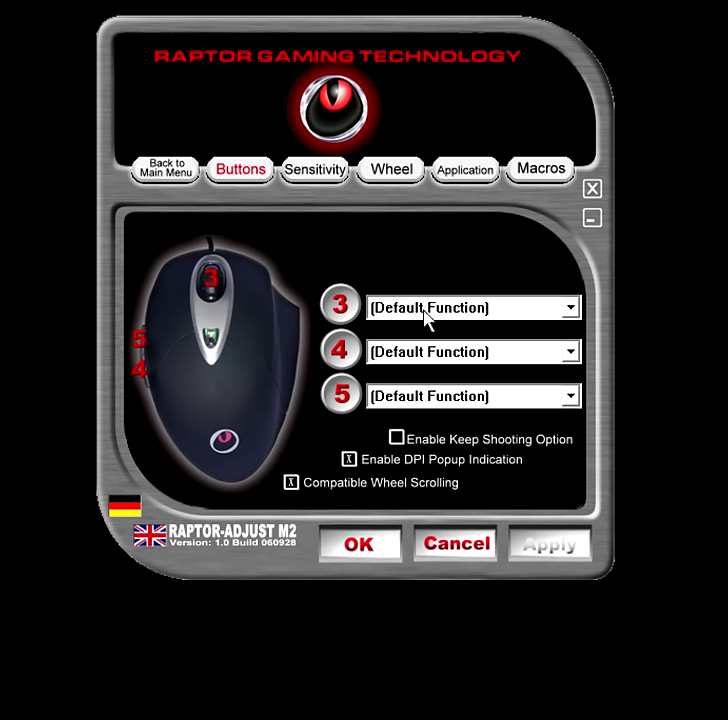
click(427, 317)
click(428, 329)
click(435, 350)
click(435, 373)
click(433, 397)
click(431, 399)
Recheck the button 3 and 5 lists, keep both on Default Function, and view Sensitivity settings.
click(428, 310)
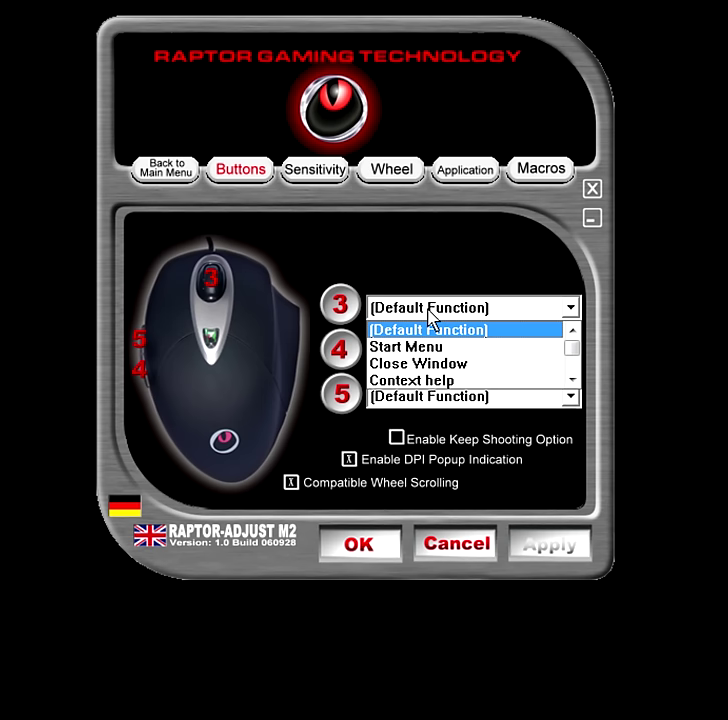
scroll(431, 346, down, 2)
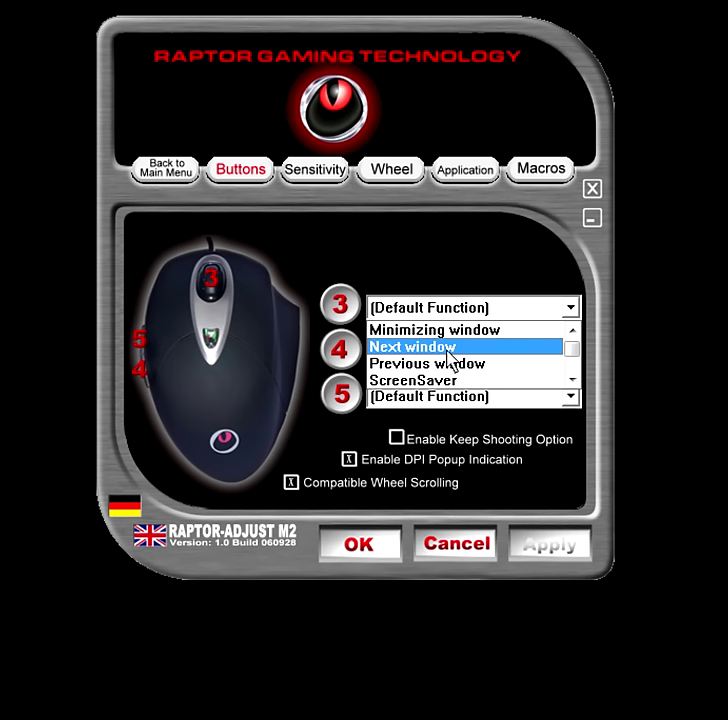
scroll(465, 340, up, 3)
click(450, 305)
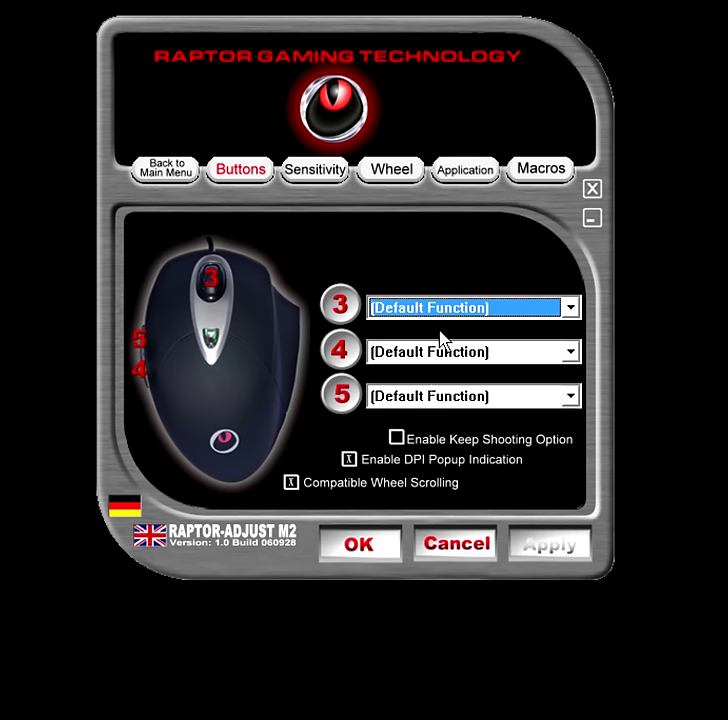
click(436, 394)
scroll(431, 440, down, 6)
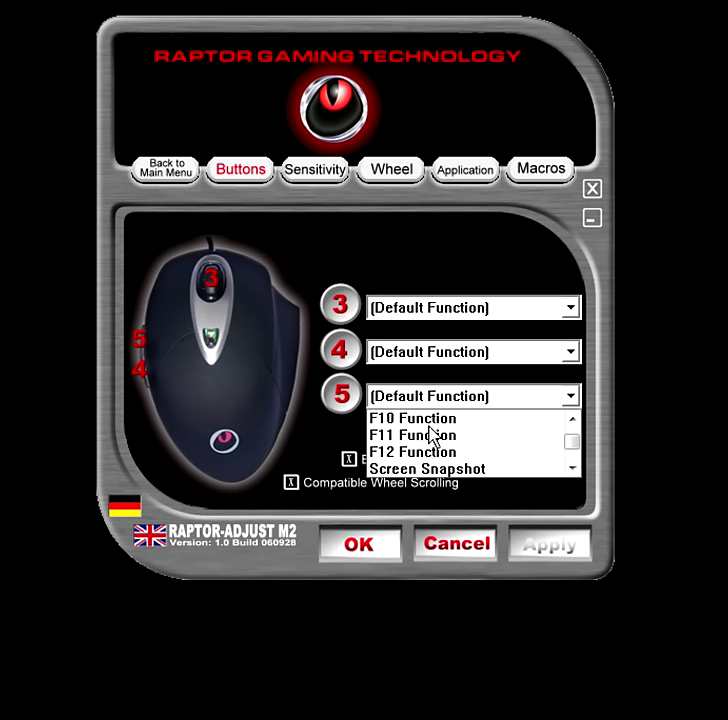
click(417, 273)
click(311, 173)
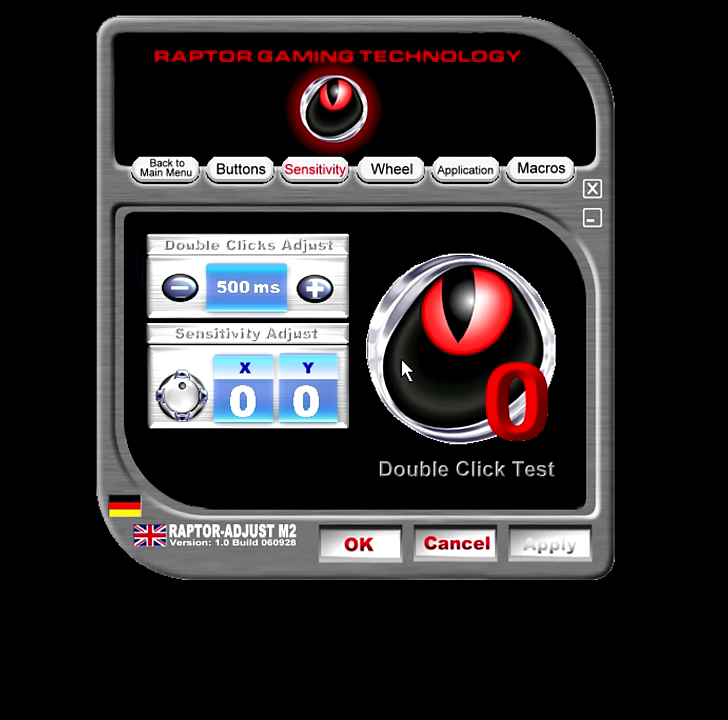
Double-click the test icon until its counter reaches 5, then view the Wheel settings.
double_click(510, 415)
double_click(510, 415)
double_click(510, 415)
double_click(510, 415)
double_click(510, 415)
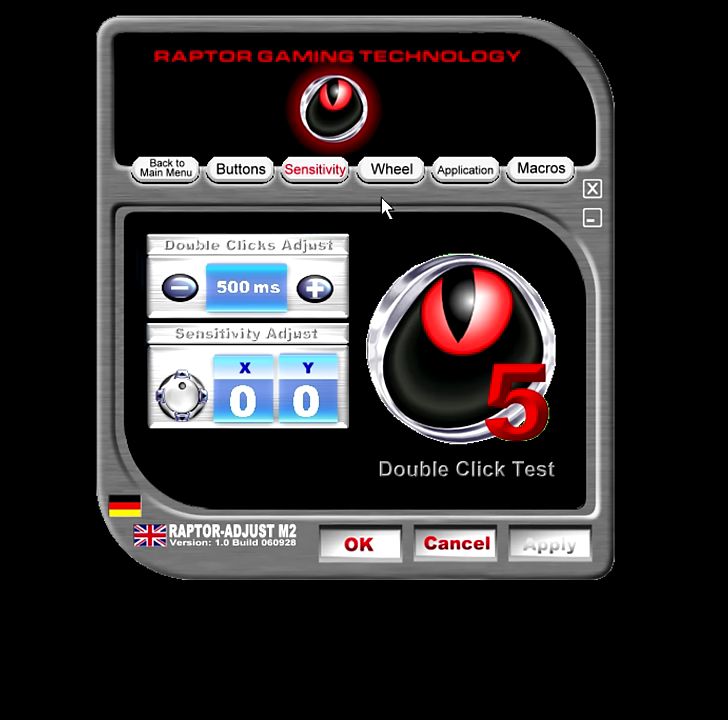
click(398, 170)
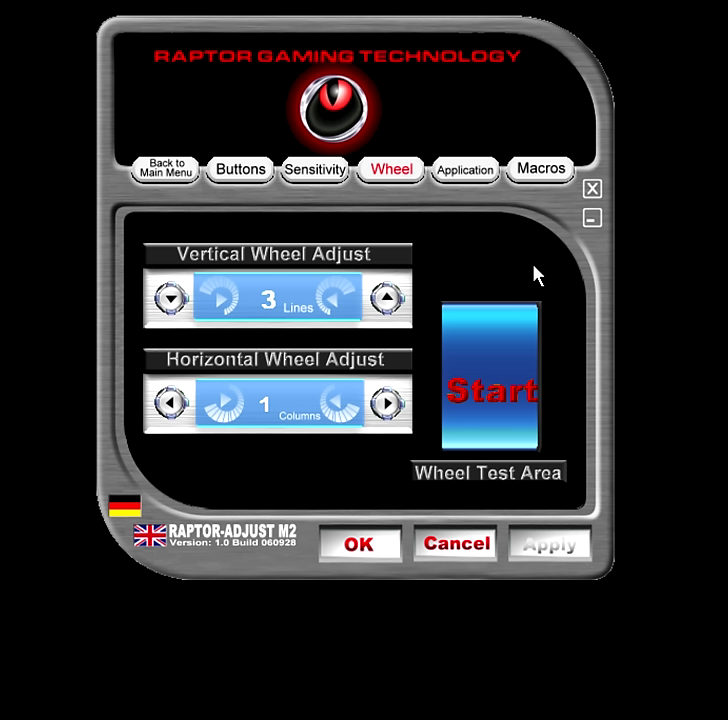
Apply 4-line vertical scrolling and try it out in the Wheel Test Area.
click(386, 298)
click(168, 301)
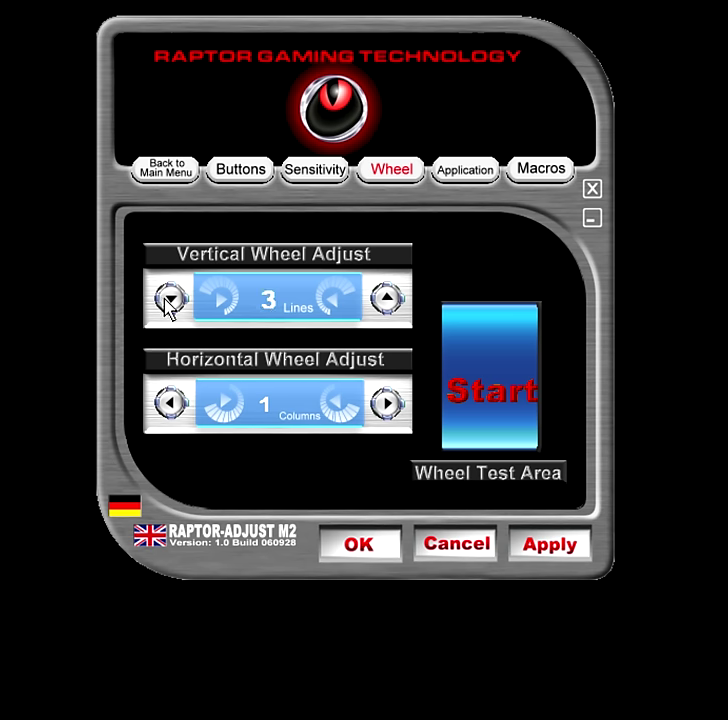
click(388, 300)
click(547, 545)
click(499, 400)
scroll(499, 400, down, 4)
scroll(500, 398, down, 7)
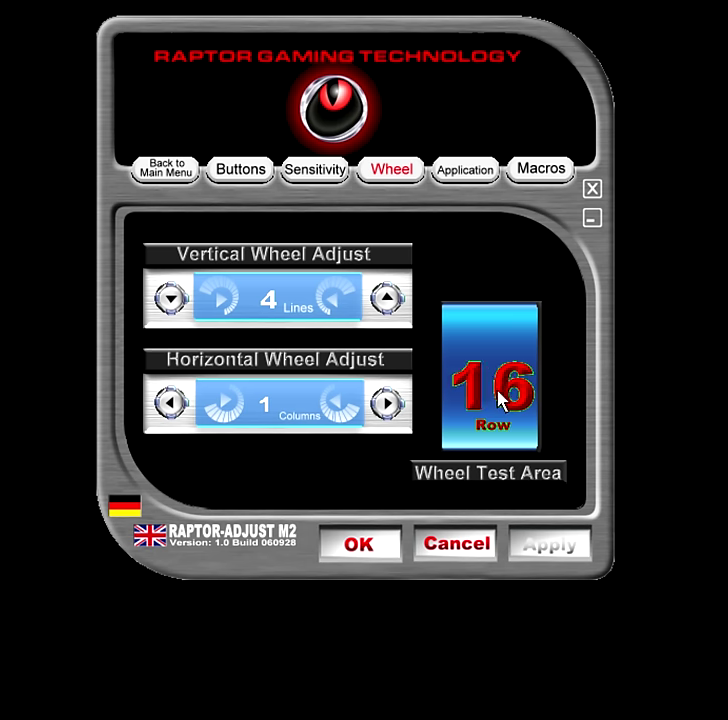
scroll(499, 398, up, 7)
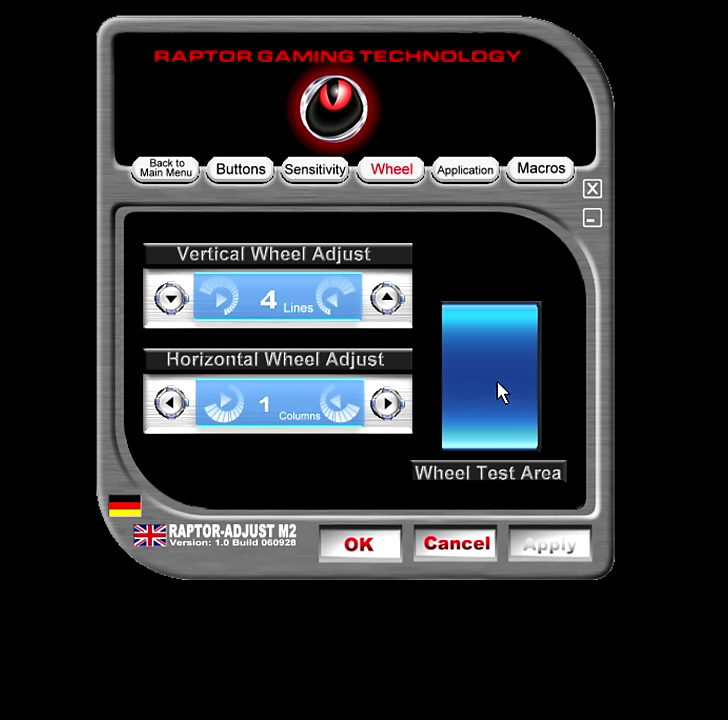
scroll(500, 390, down, 2)
Try 2-column horizontal scrolling, then restore and apply 3 lines and 1 column.
click(384, 412)
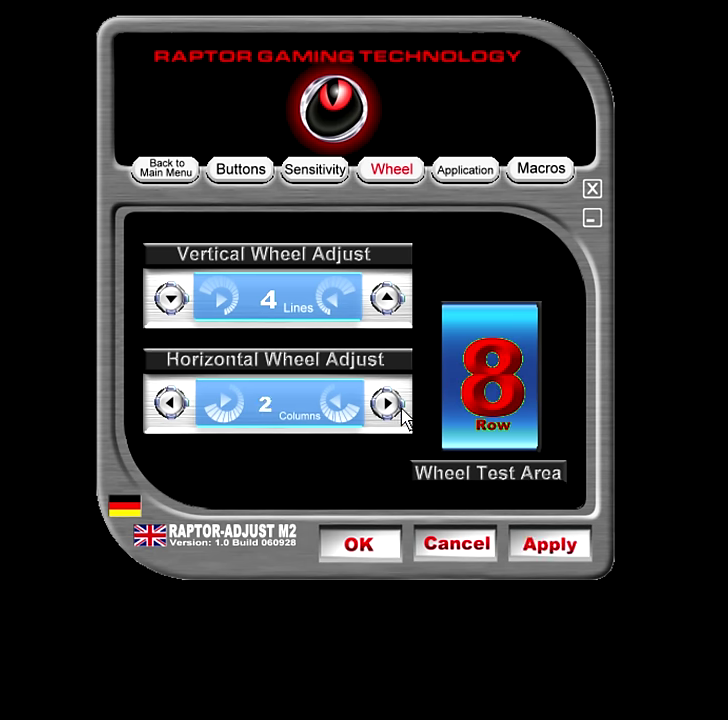
click(540, 555)
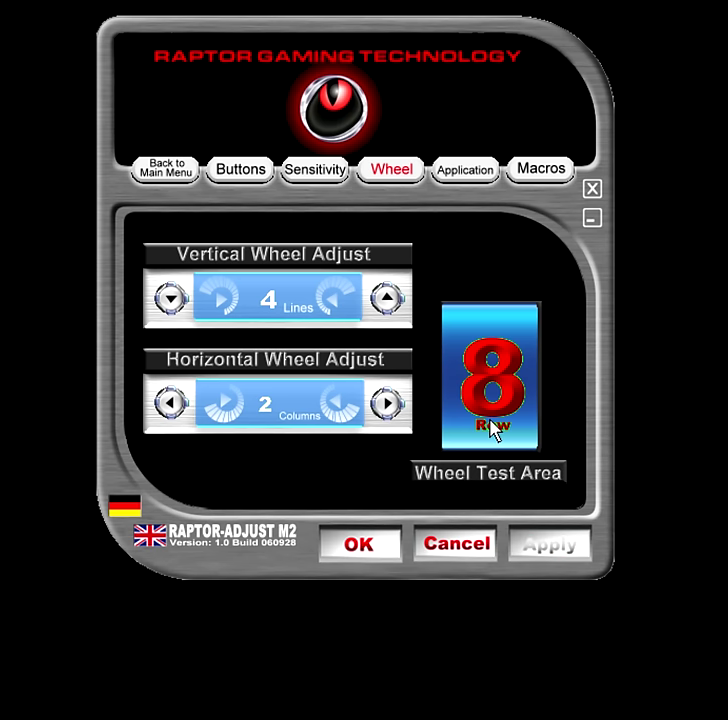
scroll(488, 430, down, 2)
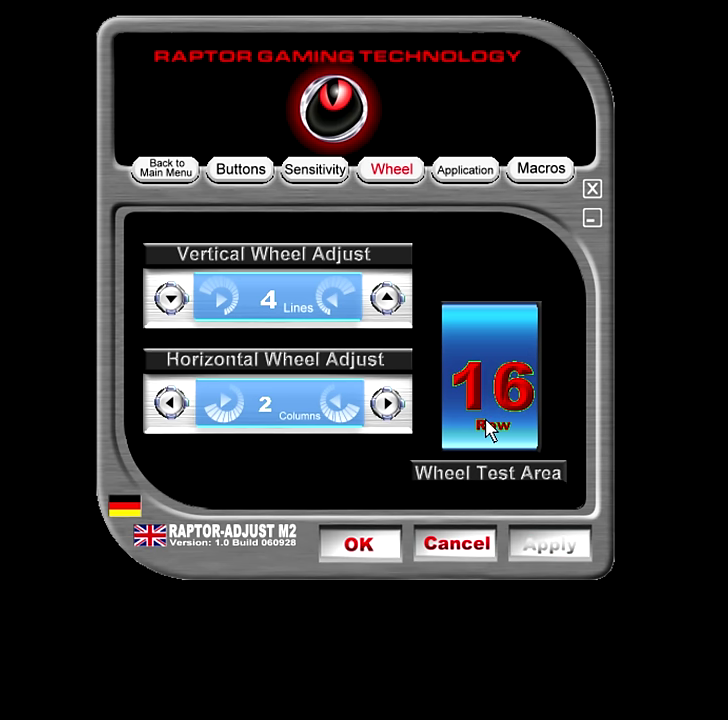
click(178, 300)
click(170, 404)
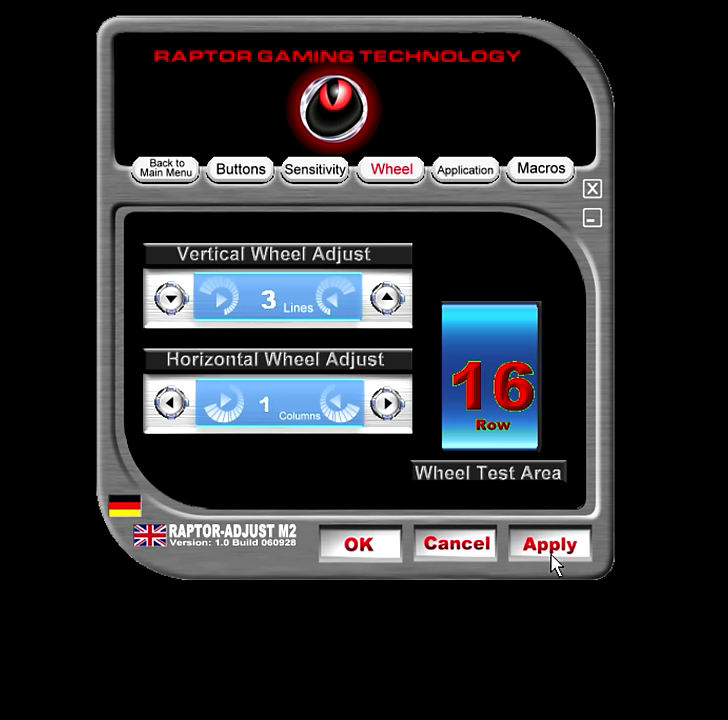
click(550, 546)
Review the Application #1 Windows Edit and #2 regedit.exe shortcuts, then view the Macros page.
click(474, 178)
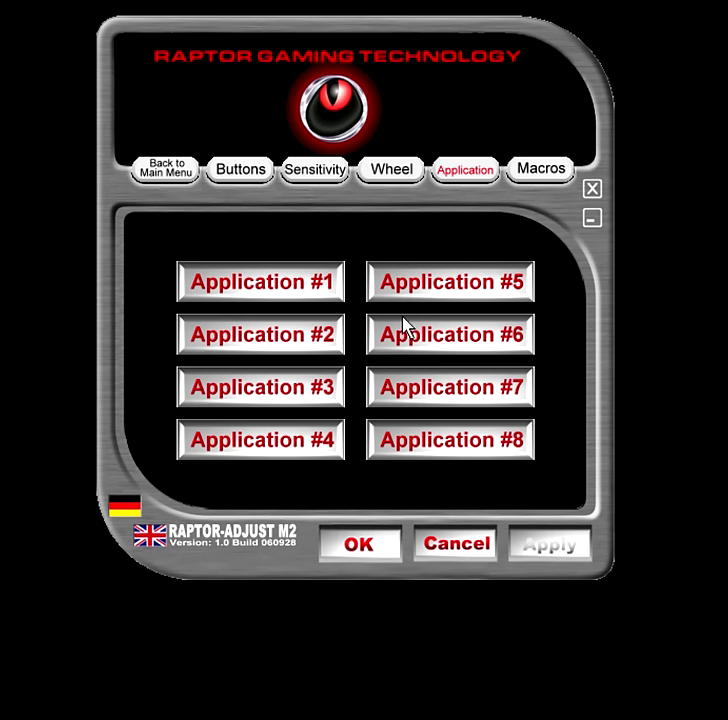
click(249, 290)
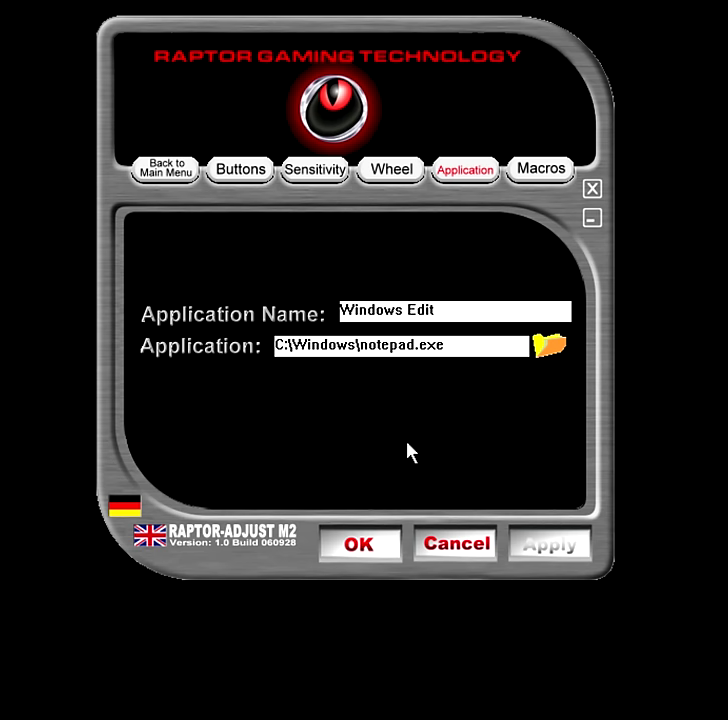
click(410, 173)
click(474, 176)
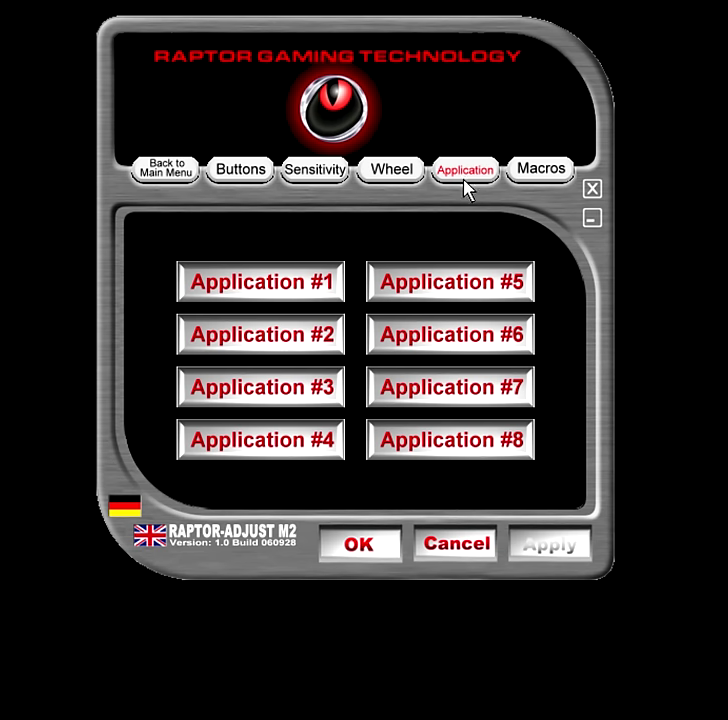
click(284, 340)
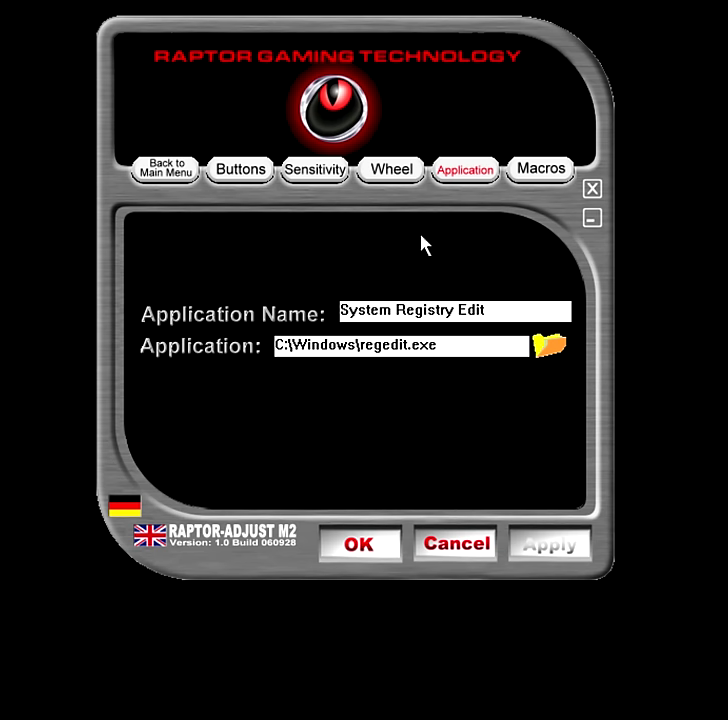
click(537, 176)
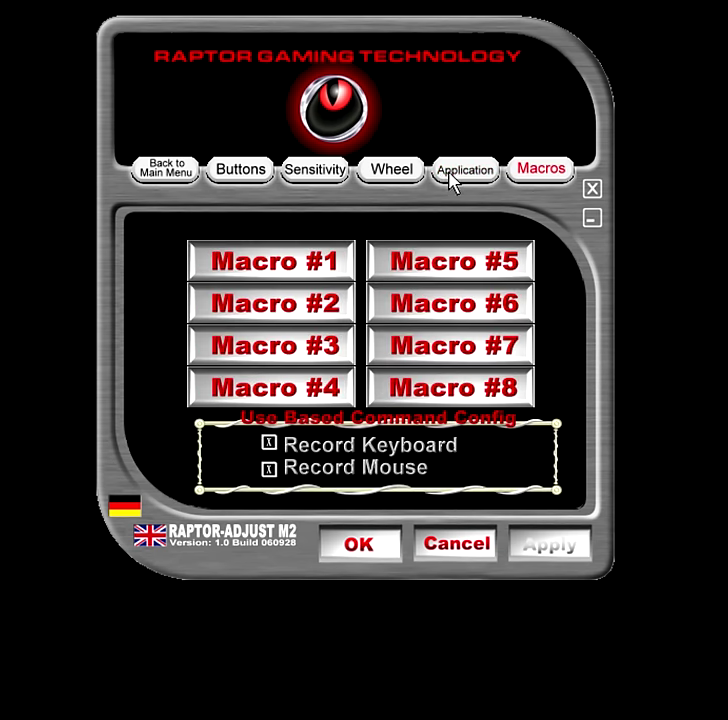
Scroll through button 3's function list, leave it on Default Function, and return to Wheel settings.
click(412, 177)
click(185, 180)
click(240, 172)
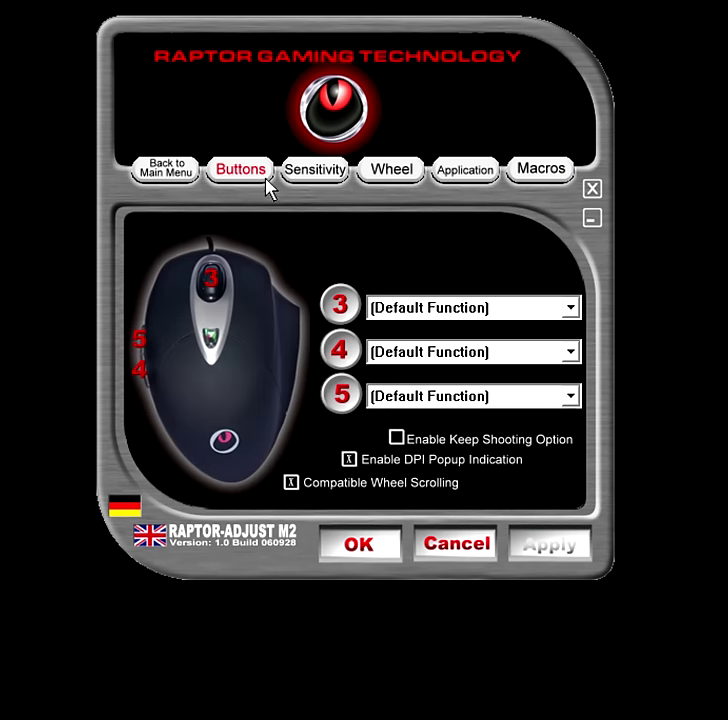
click(411, 307)
scroll(443, 346, down, 3)
scroll(443, 346, down, 5)
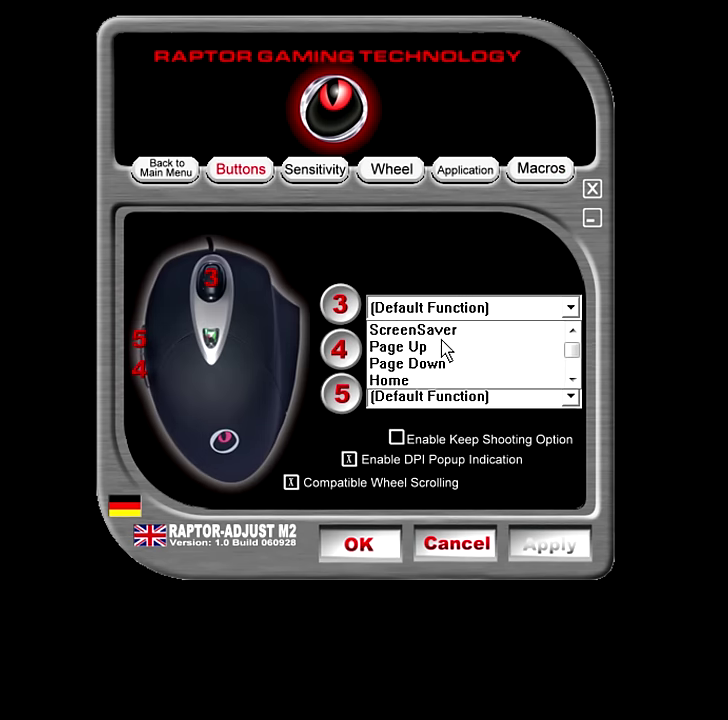
scroll(443, 344, down, 8)
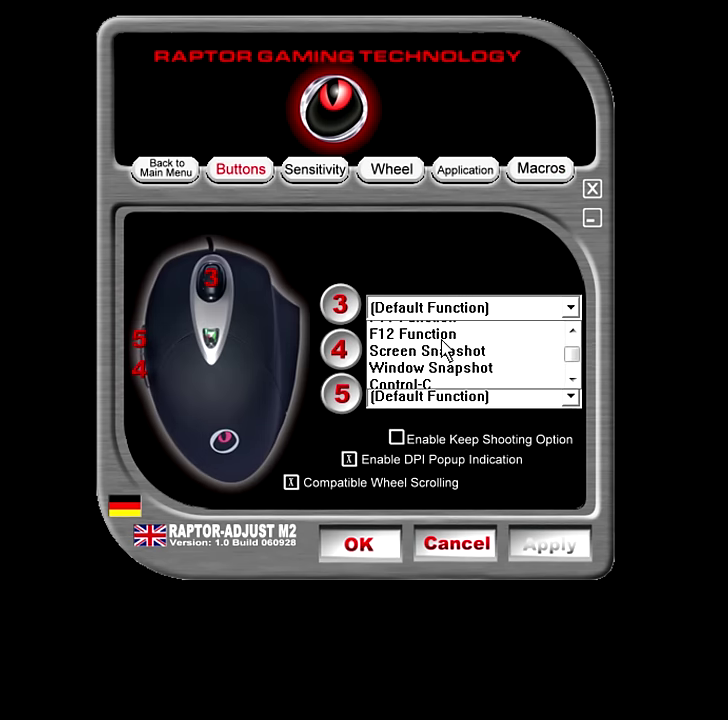
scroll(443, 344, down, 8)
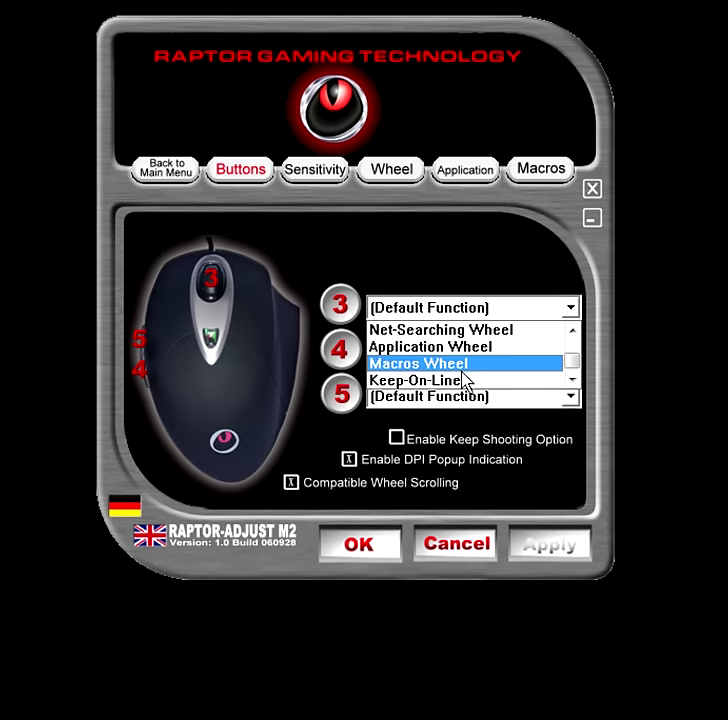
scroll(439, 350, up, 15)
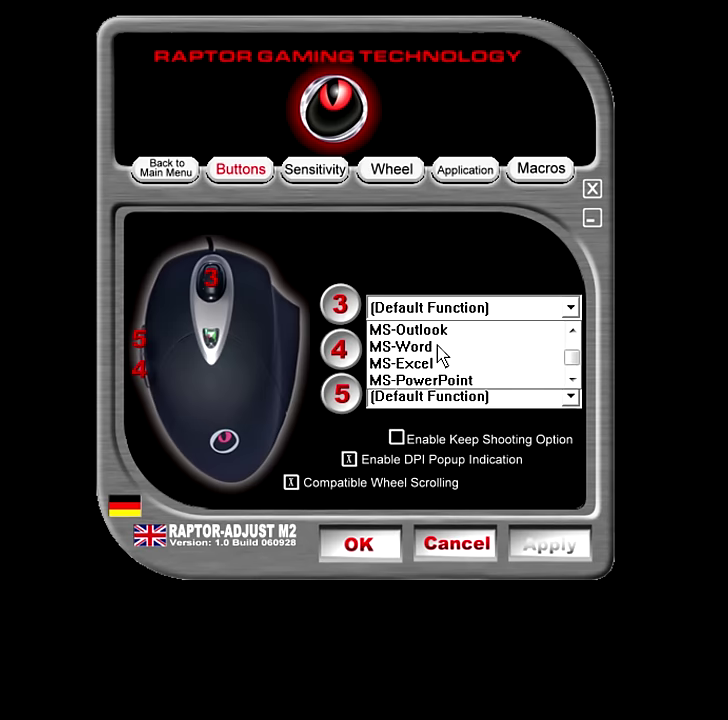
click(428, 266)
click(400, 174)
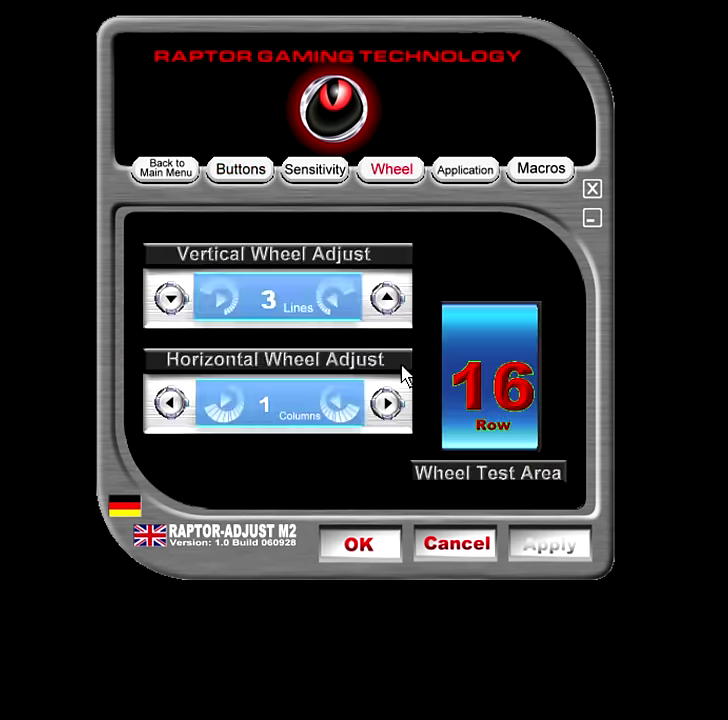
Check Application #3's Task Manager shortcut to Taskmgr.exe, then return to the Macros page.
click(466, 173)
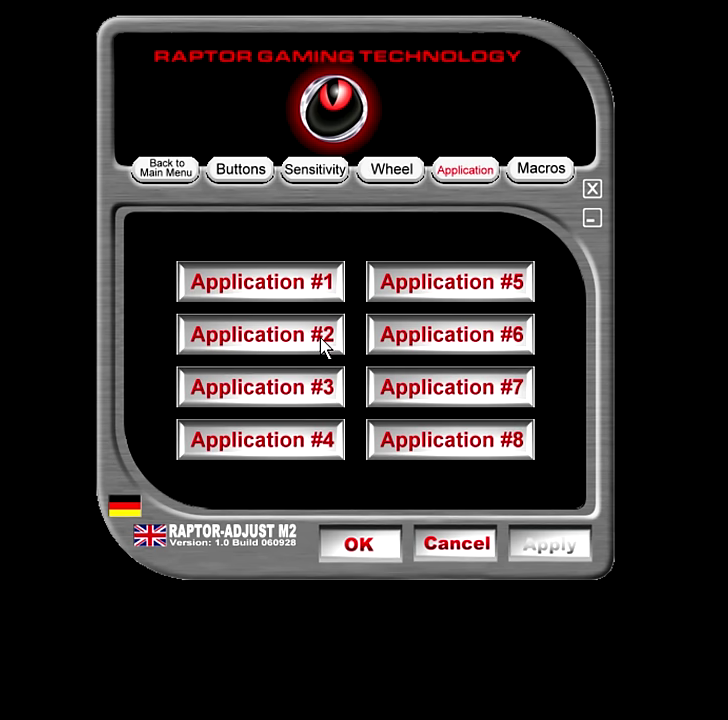
click(309, 406)
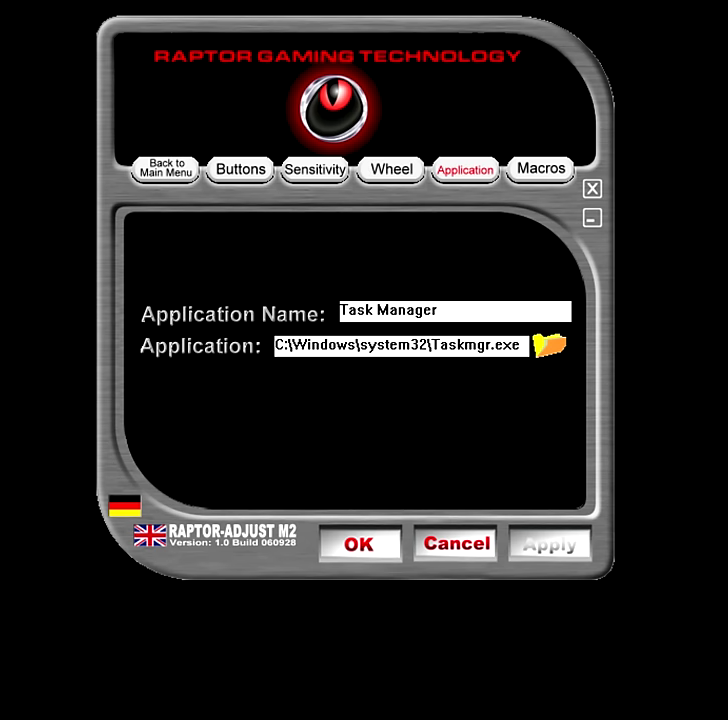
click(555, 173)
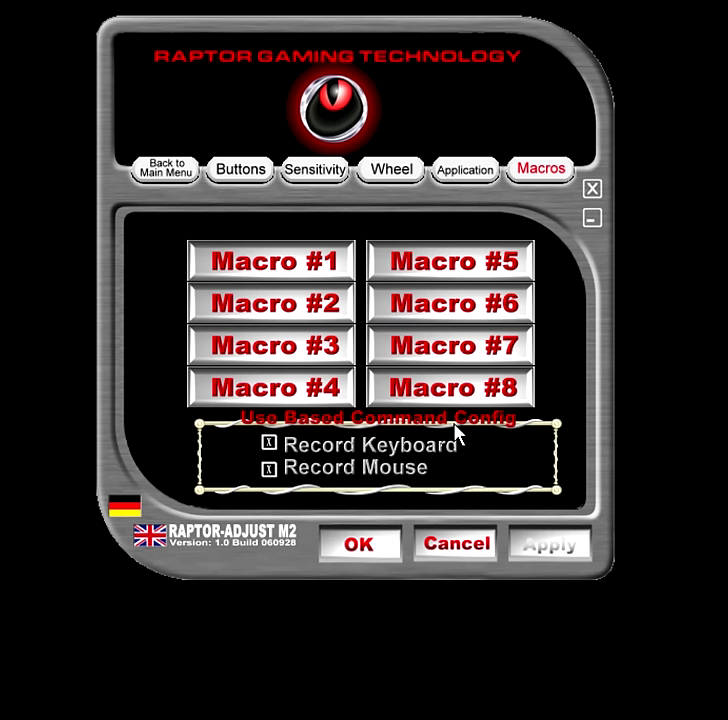
Record the Ctrl-H macro in Macro #1, starting and then stopping the recording.
click(284, 263)
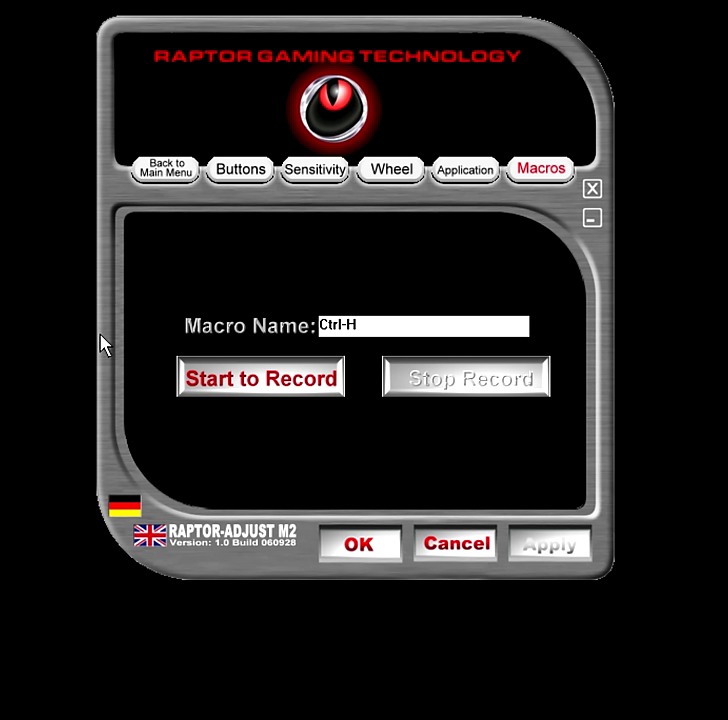
click(271, 384)
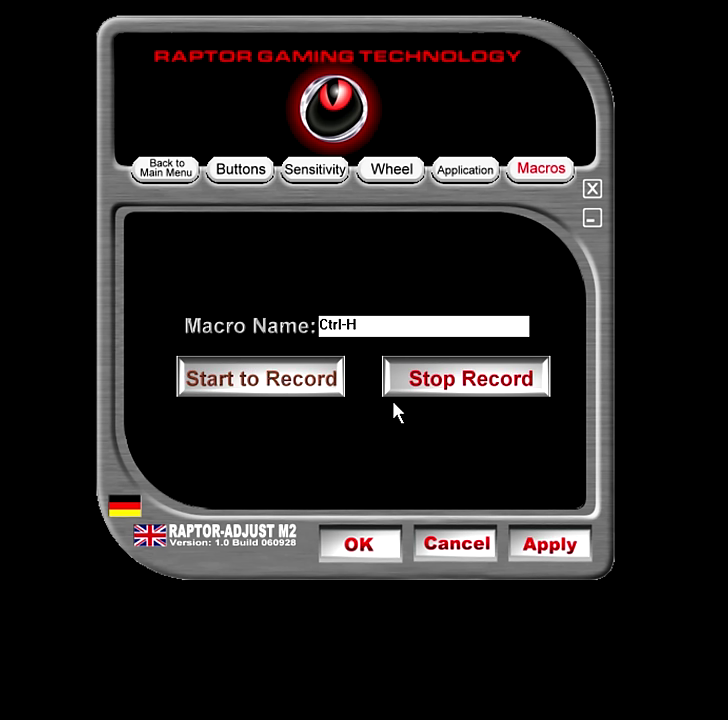
click(435, 374)
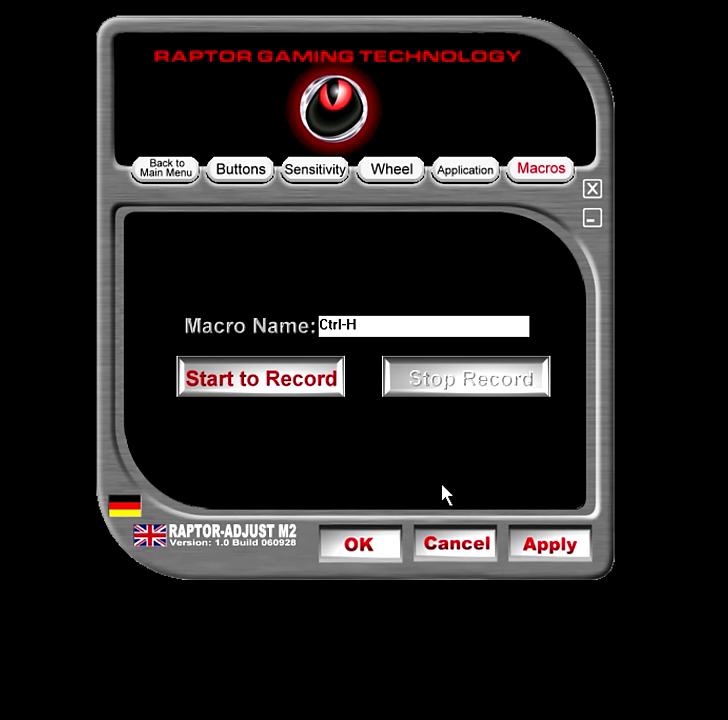